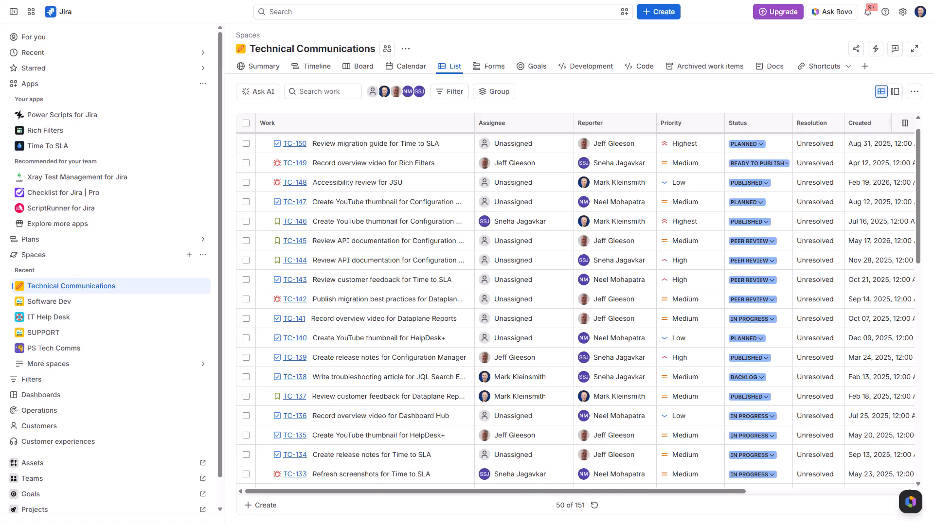
# Open the SIL Manager of Power Scripts in the Marketplace apps admin settings.
pyautogui.click(903, 13)
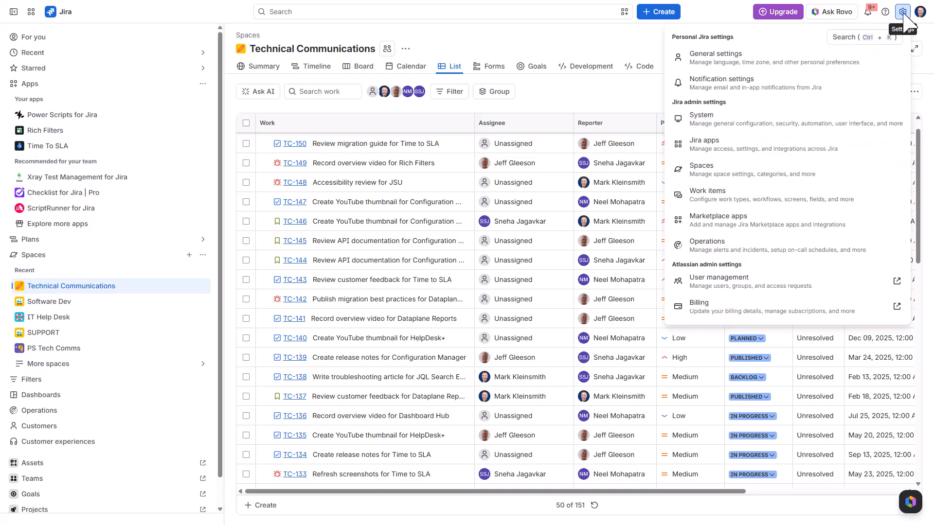
pyautogui.click(770, 220)
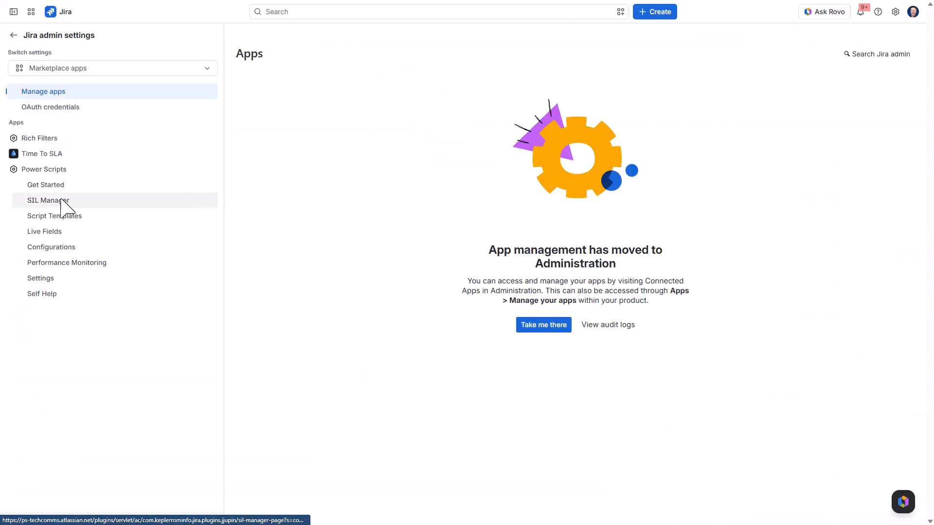
pyautogui.click(61, 203)
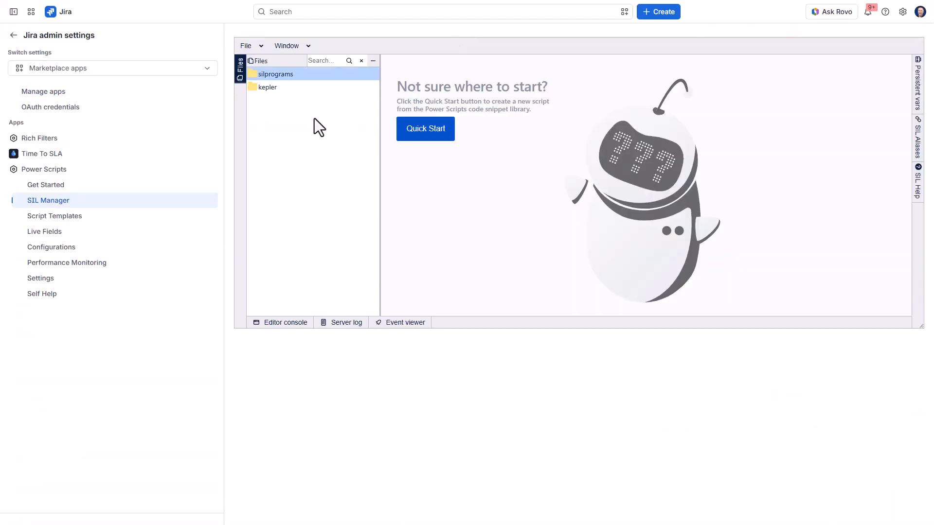
# Create a new file named email_create.sil in the Tutorial folder under silprograms.
pyautogui.doubleClick(297, 76)
pyautogui.doubleClick(282, 114)
pyautogui.rightClick(283, 114)
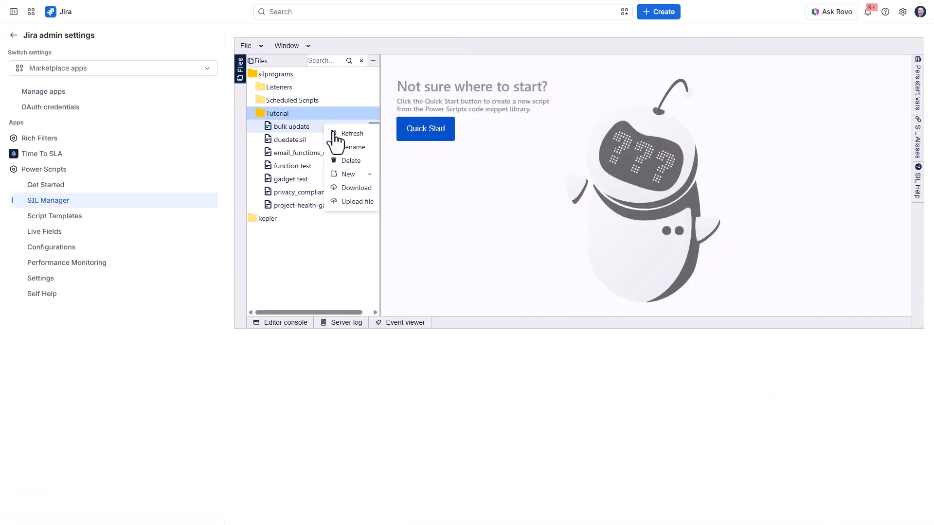
pyautogui.click(347, 175)
pyautogui.click(358, 188)
pyautogui.write('emai')
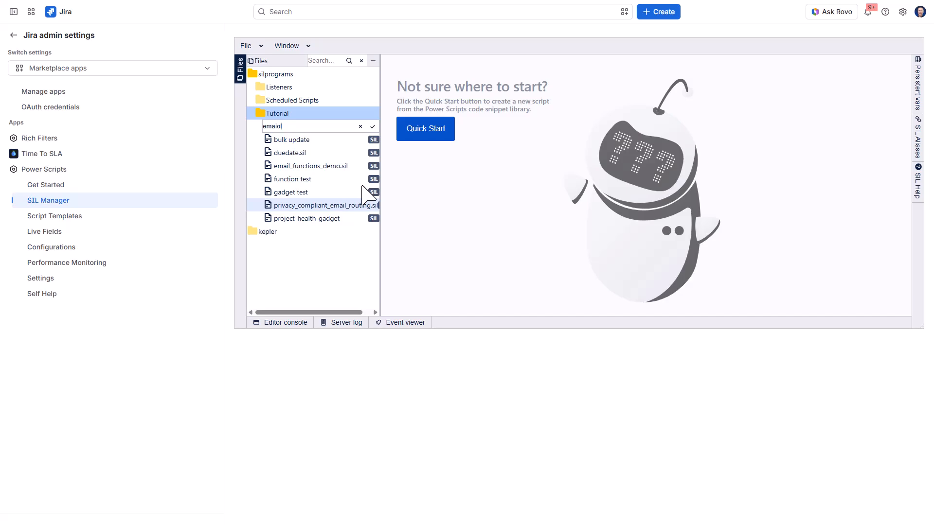
pyautogui.write('l_create.sil')
pyautogui.press('Return')
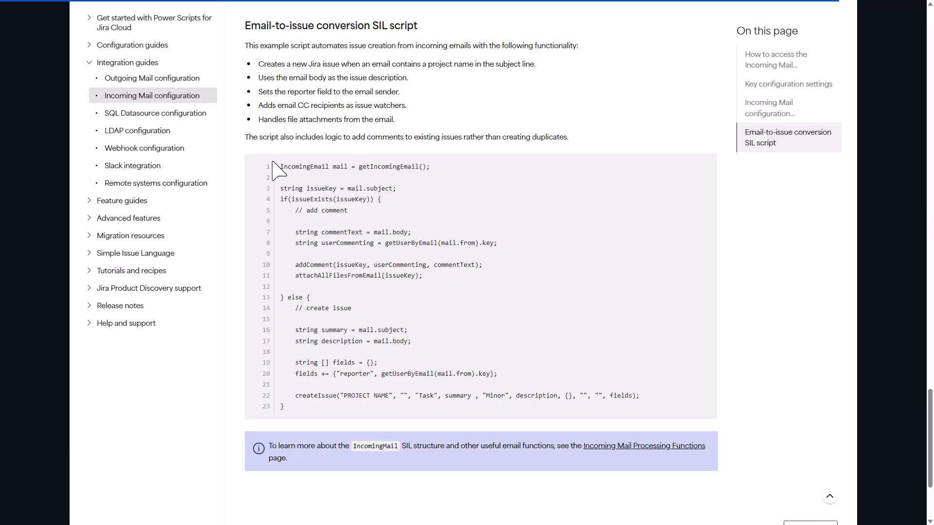
# Copy the full email-to-issue conversion example from the Incoming Mail documentation into email_create.sil.
pyautogui.moveTo(280, 167); pyautogui.dragTo(672, 419)
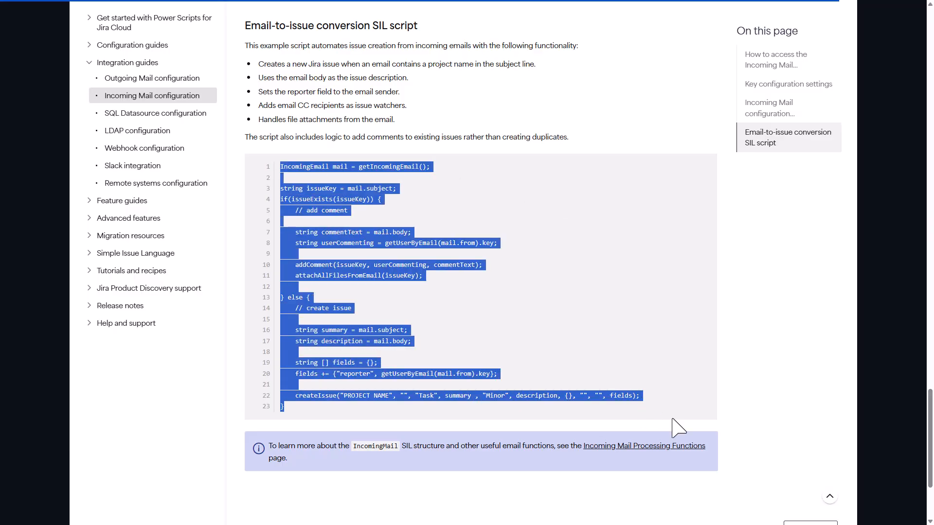
pyautogui.rightClick(410, 267)
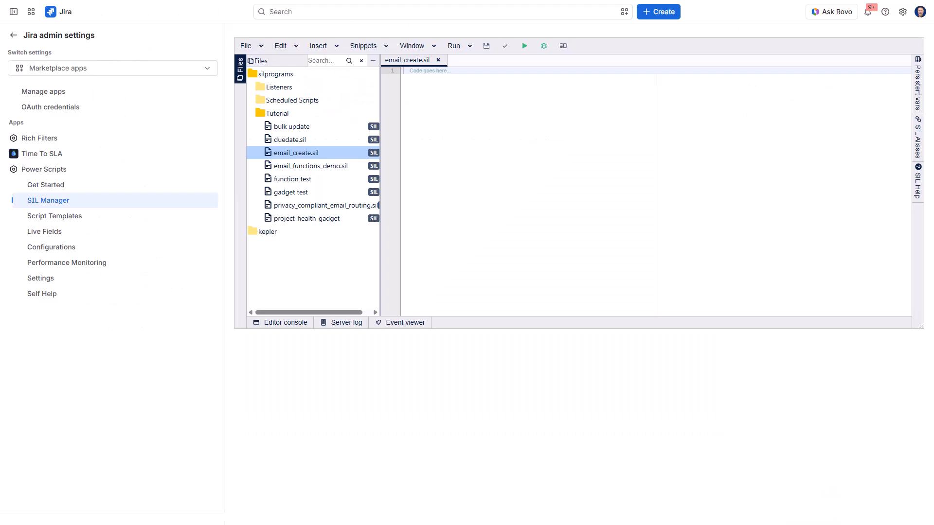
pyautogui.hotkey('ctrl', 'v')
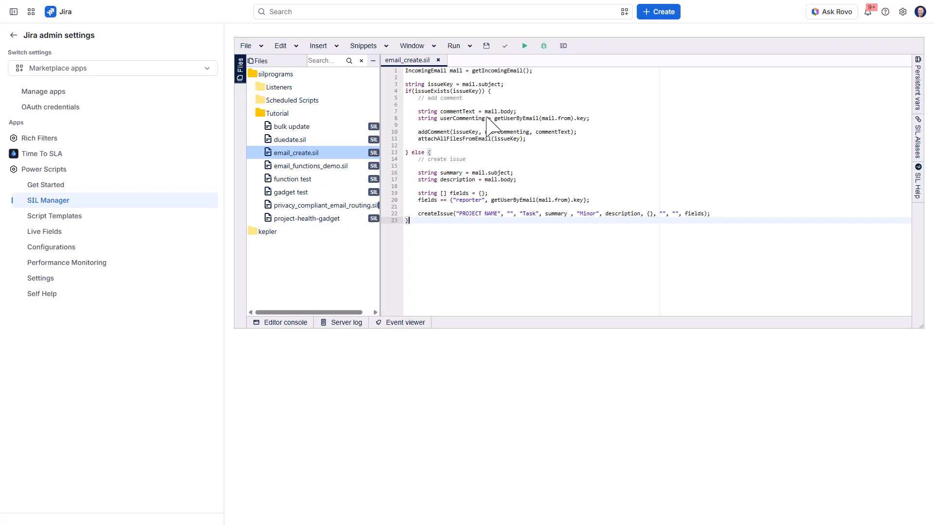
# Replace the PROJECT NAME placeholder in the createIssue call with TC, and check and save the script.
pyautogui.click(459, 214)
pyautogui.moveTo(459, 214); pyautogui.dragTo(495, 215)
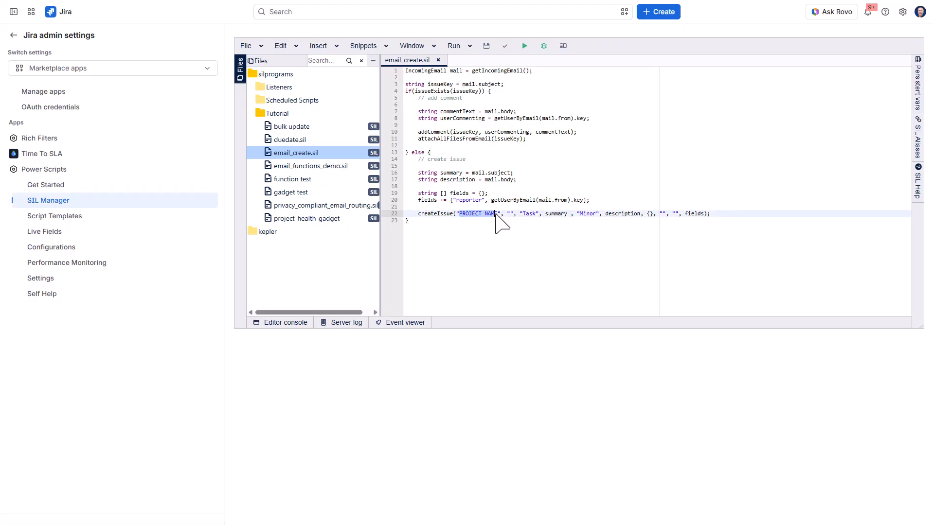
pyautogui.press('BackSpace')
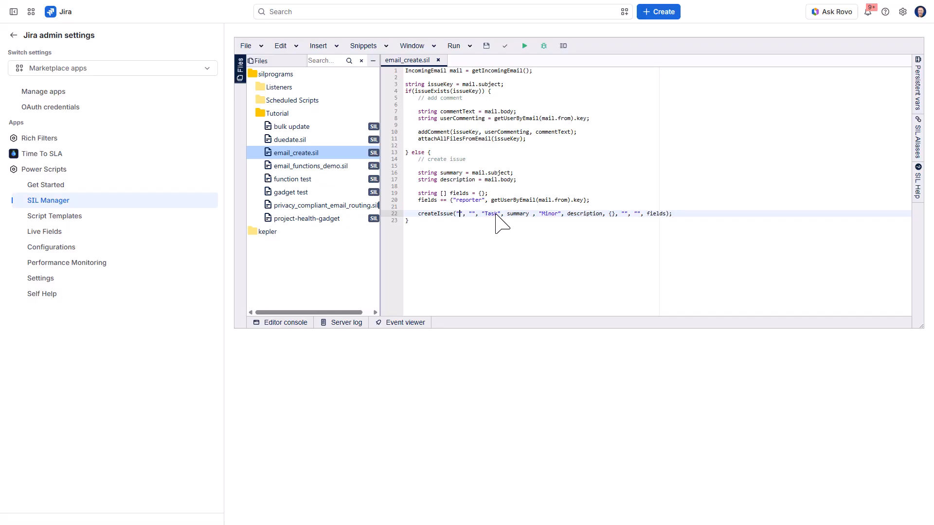
pyautogui.write('TC')
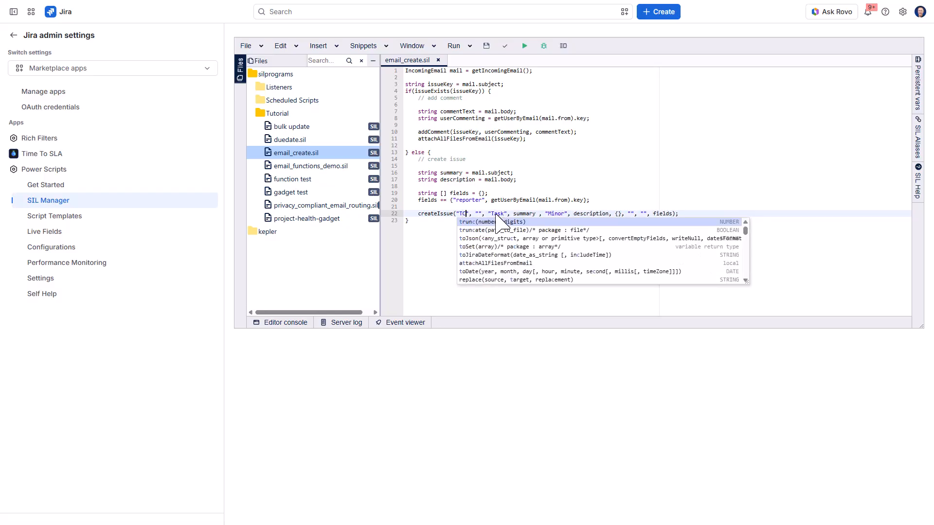
pyautogui.click(428, 261)
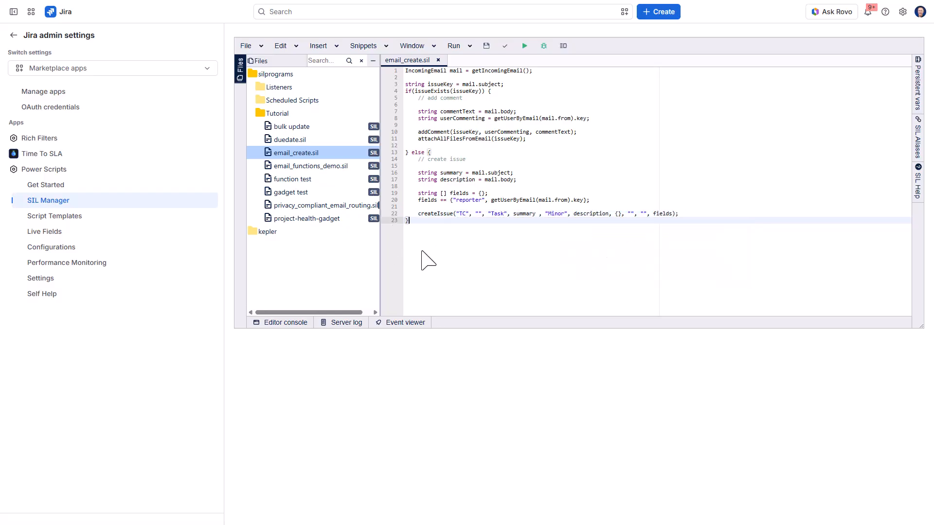
pyautogui.click(509, 47)
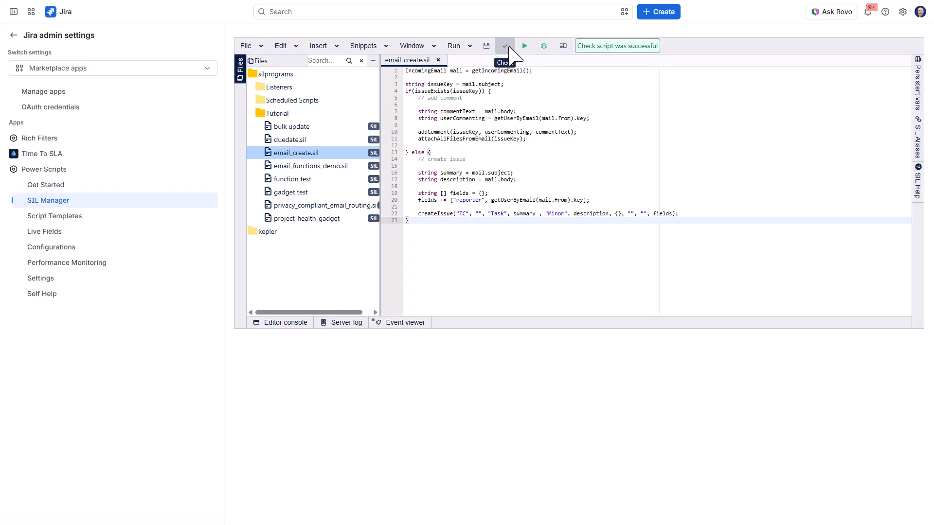
pyautogui.click(486, 46)
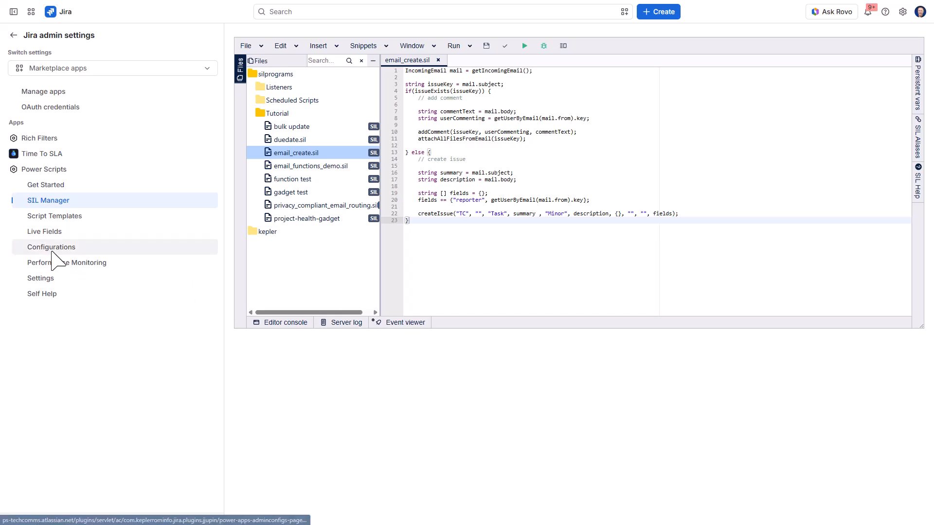
# Start a new incoming mail configuration in the Power Scripts integrations settings.
pyautogui.click(78, 250)
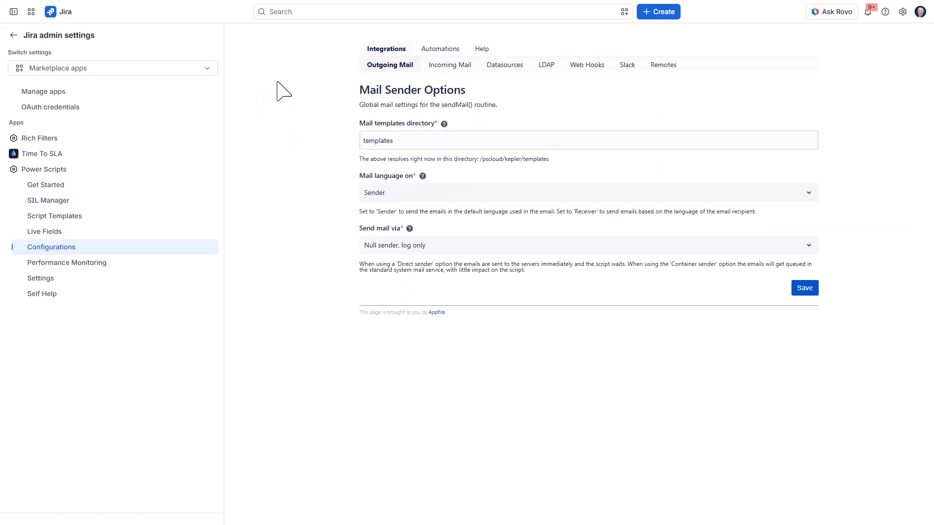
pyautogui.click(450, 66)
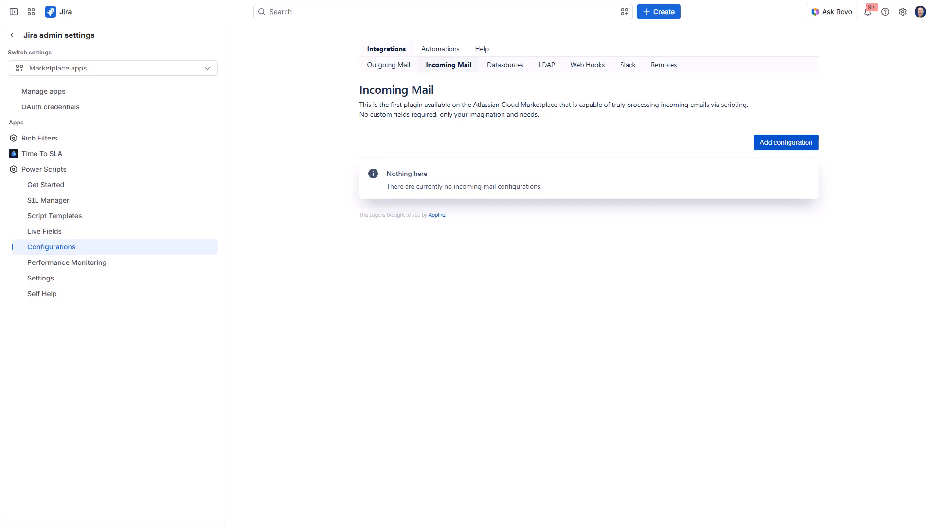
pyautogui.click(771, 144)
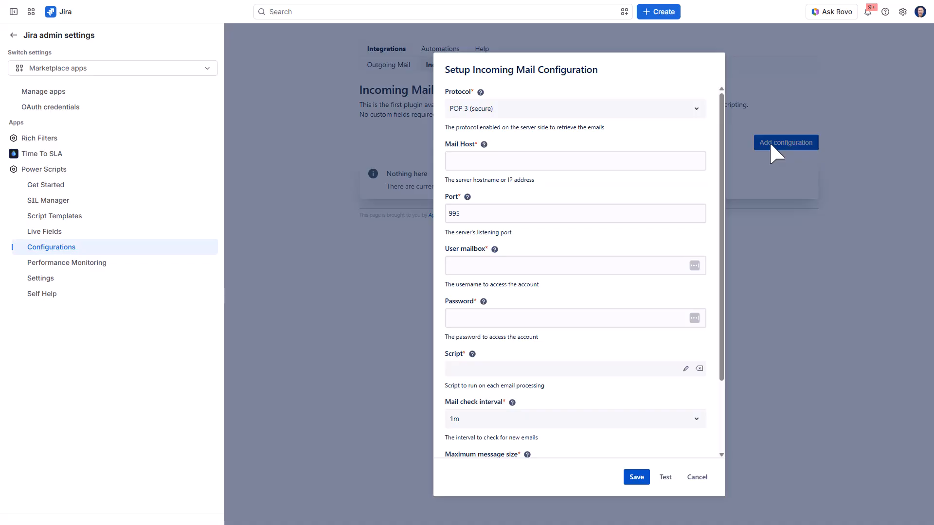
# Set the protocol to IMAP (secure) and the mail host to imap.gmail.com.
pyautogui.click(697, 109)
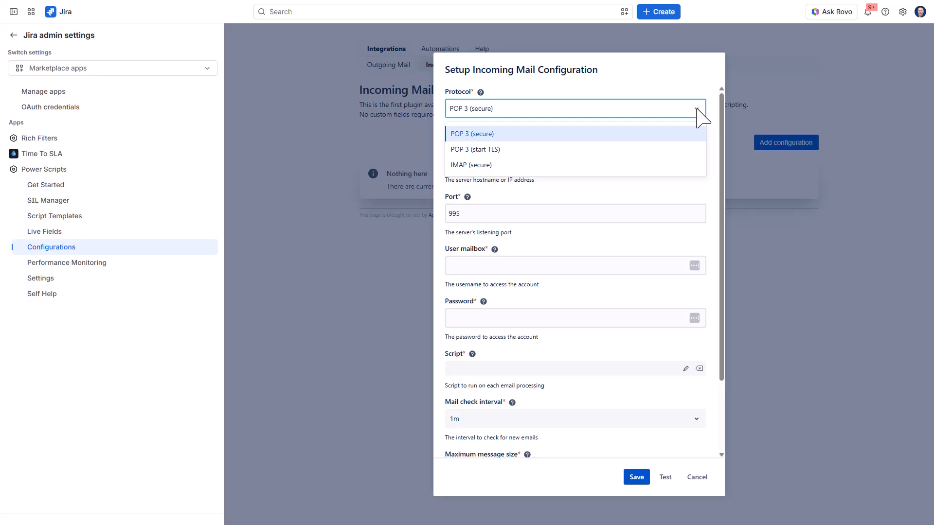
pyautogui.click(537, 166)
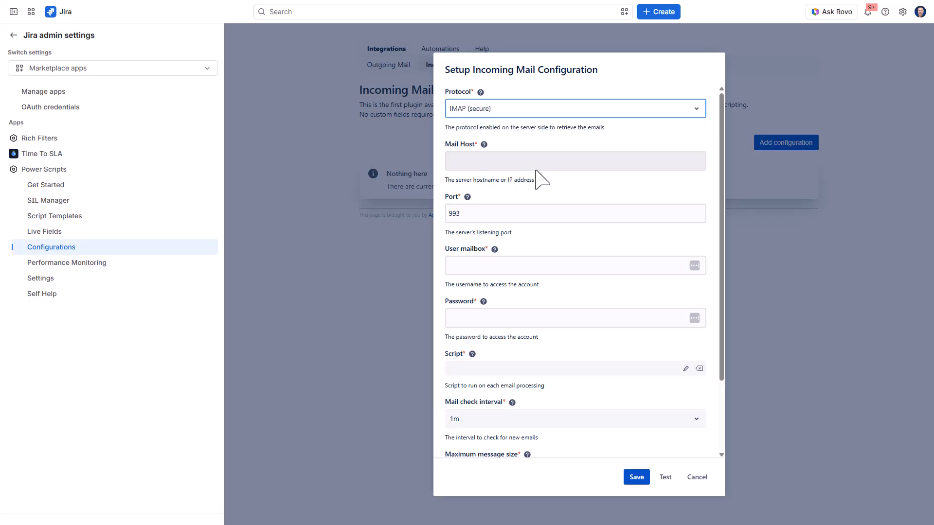
pyautogui.click(538, 164)
pyautogui.write('imap.')
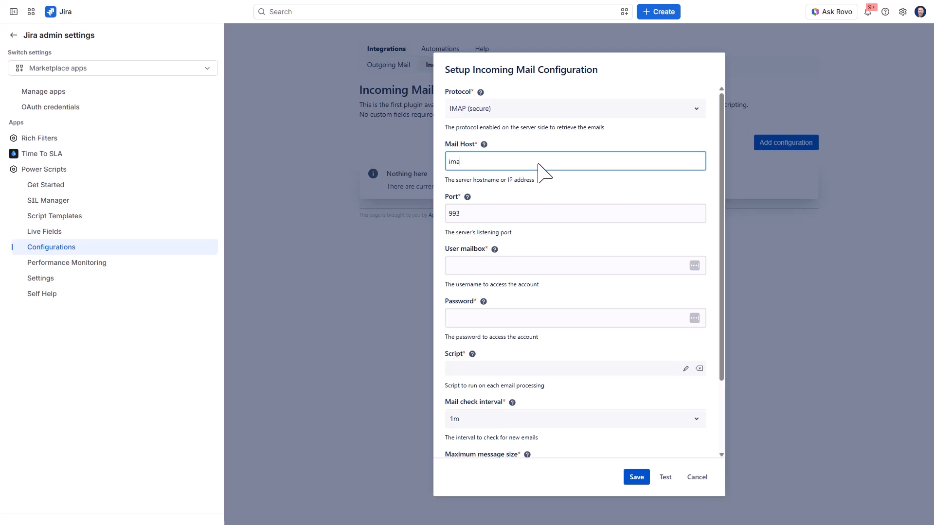
pyautogui.write('gmail.com')
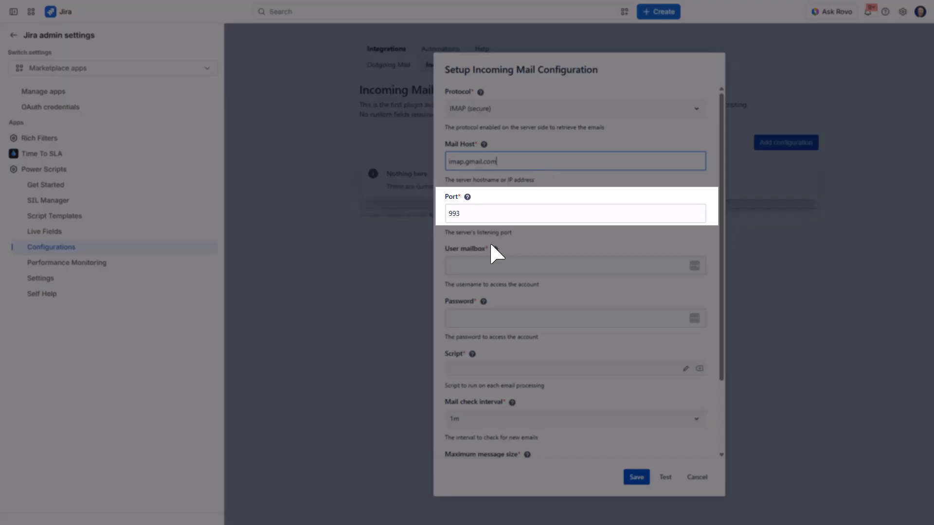
# Enter the user mailbox's e-mail address and the account's app password in the incoming mail configuration.
pyautogui.click(472, 265)
pyautogui.hotkey('ctrl', 'v')
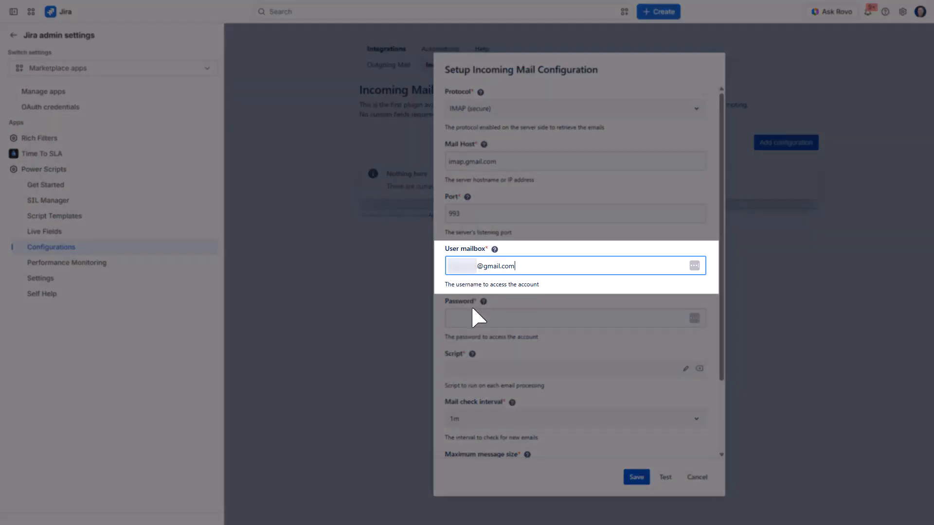
pyautogui.click(467, 319)
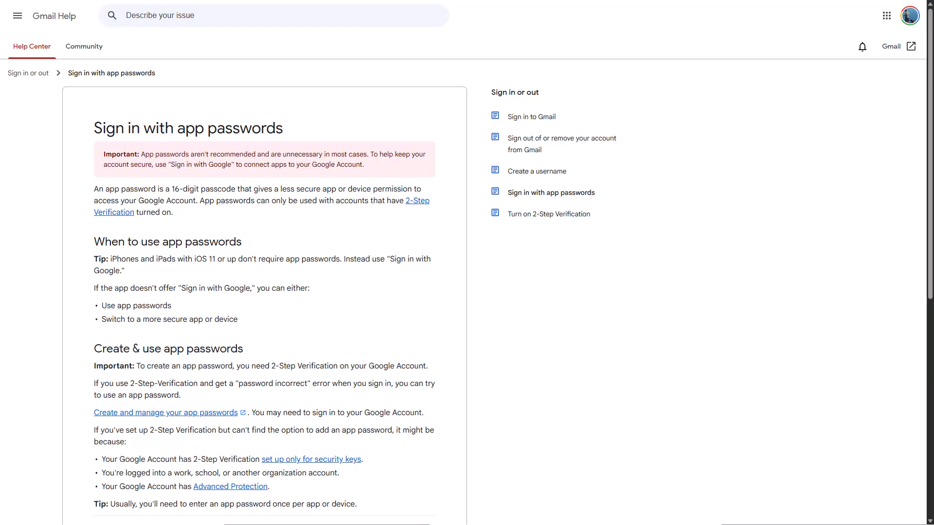
# Assign Tutorial/email_create.sil as the script for processing each email, and test the mail configuration.
pyautogui.scroll(-3, 467, 278)
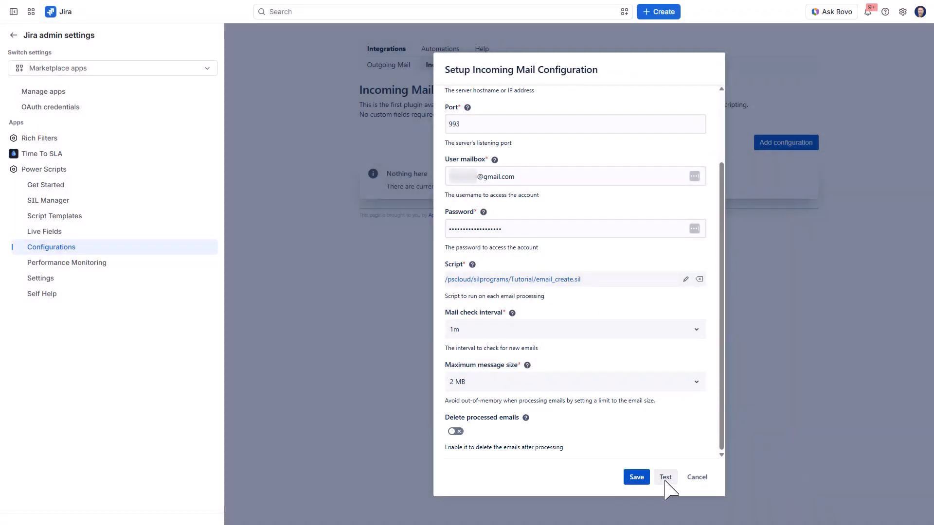
pyautogui.click(665, 478)
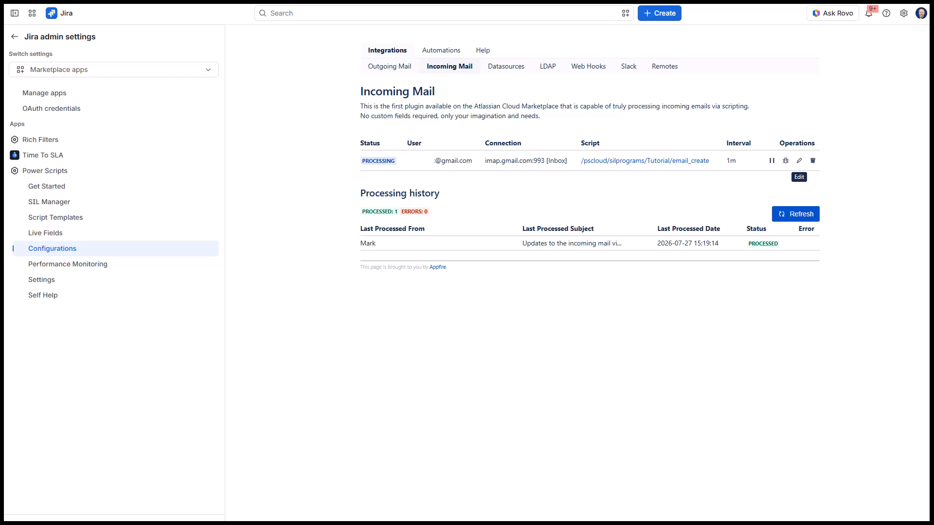
# Open the saved imap.gmail.com incoming mail configuration for editing.
pyautogui.click(800, 161)
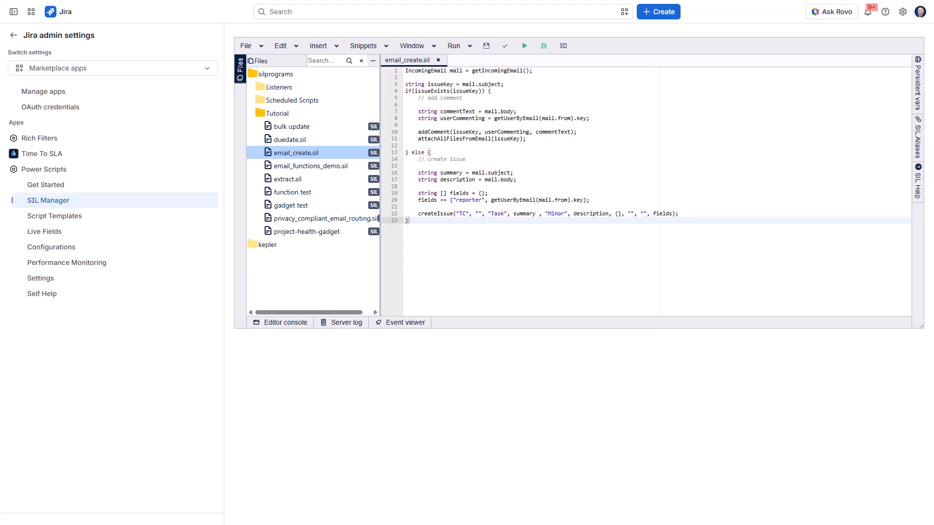